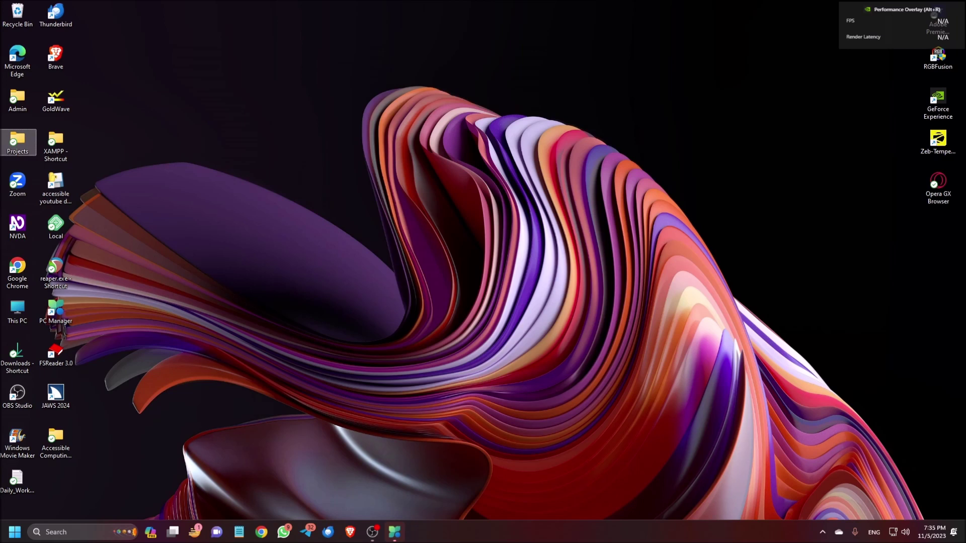
Step: Open a new, empty Untitled Notepad window with Win+3
key("super+3")
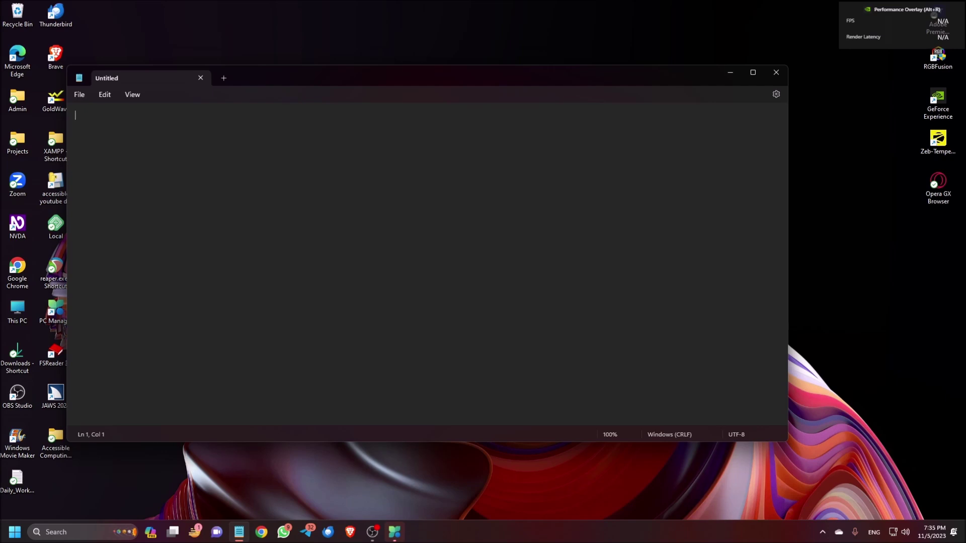
Step: Close the empty Notepad window, focus the desktop, and bring up the NVDA menu
key("alt+F4")
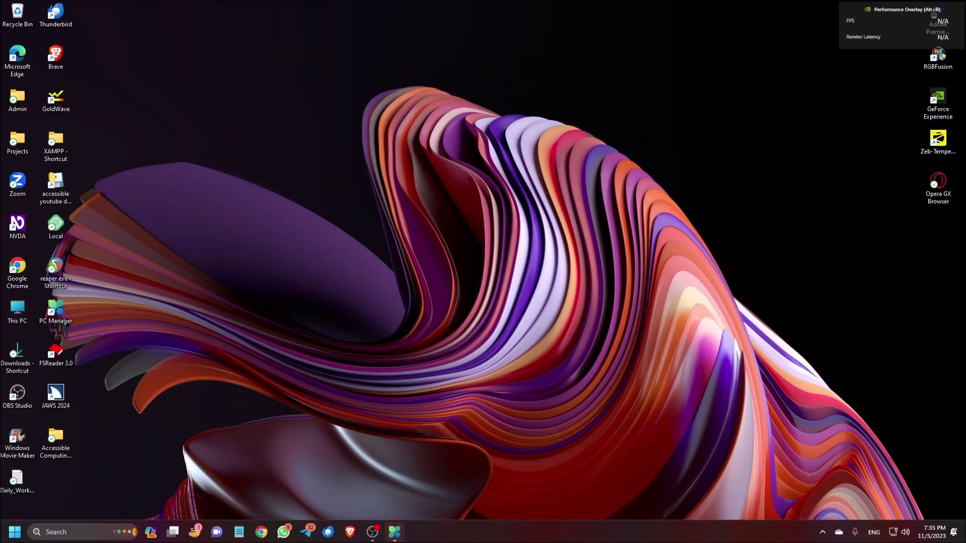
left_click(18, 142)
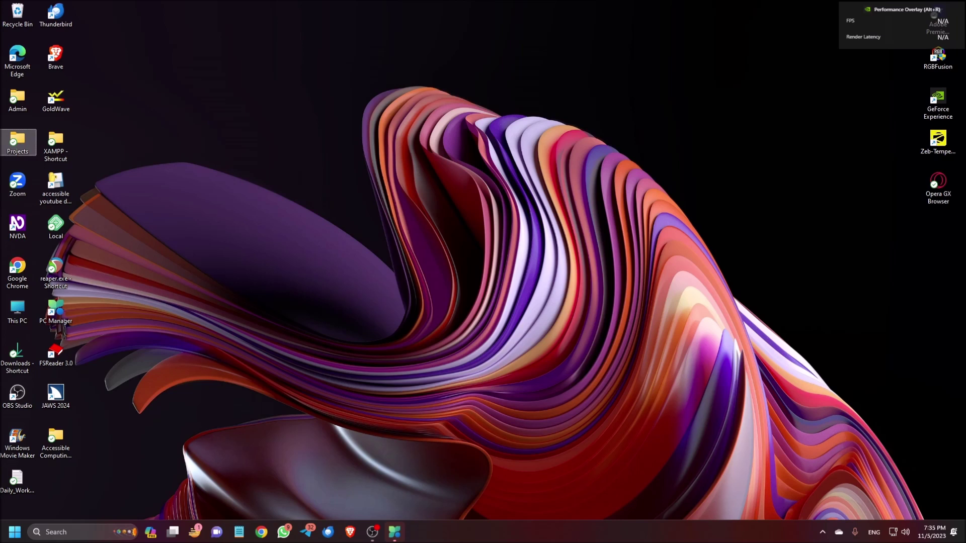
key("Insert+n")
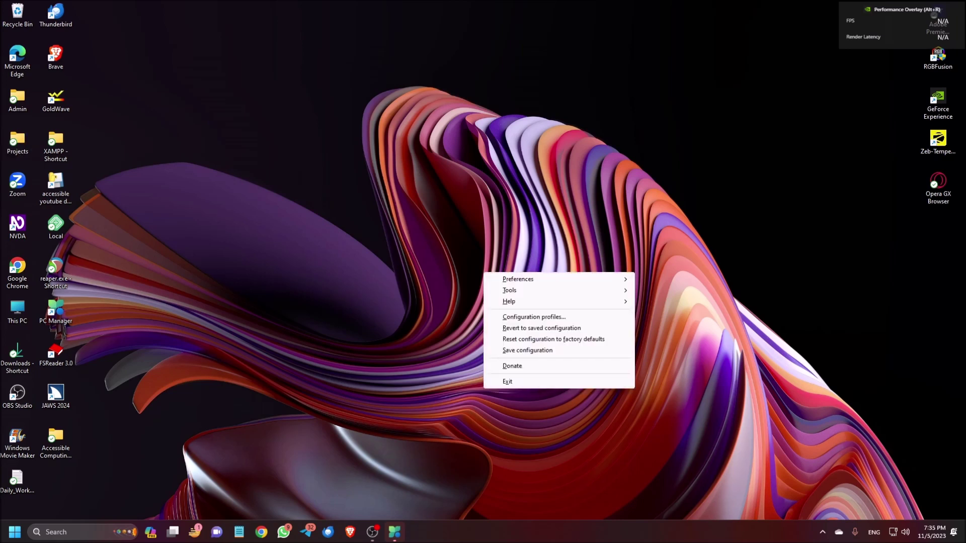
Step: Step through the NVDA menu entries and dismiss it without running a command
key("Down")
key("Down")
key("Down")
key("Down")
key("Down")
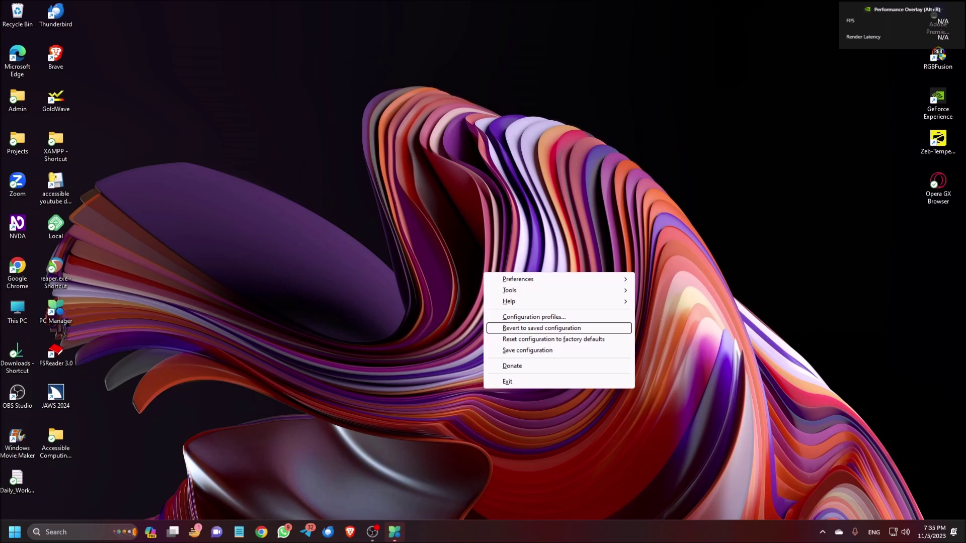
key("Return")
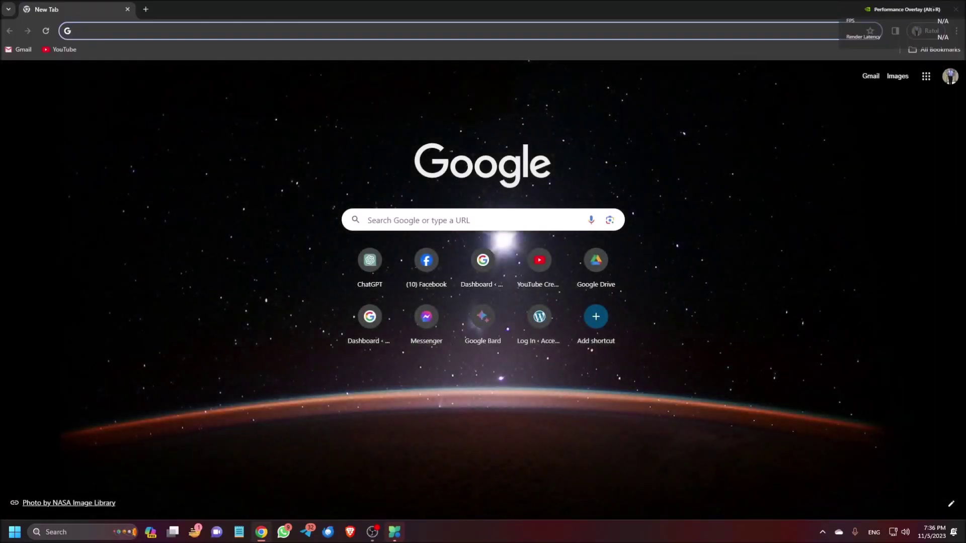
Step: Close the Chrome New Tab window with Alt+F4
key("alt+F4")
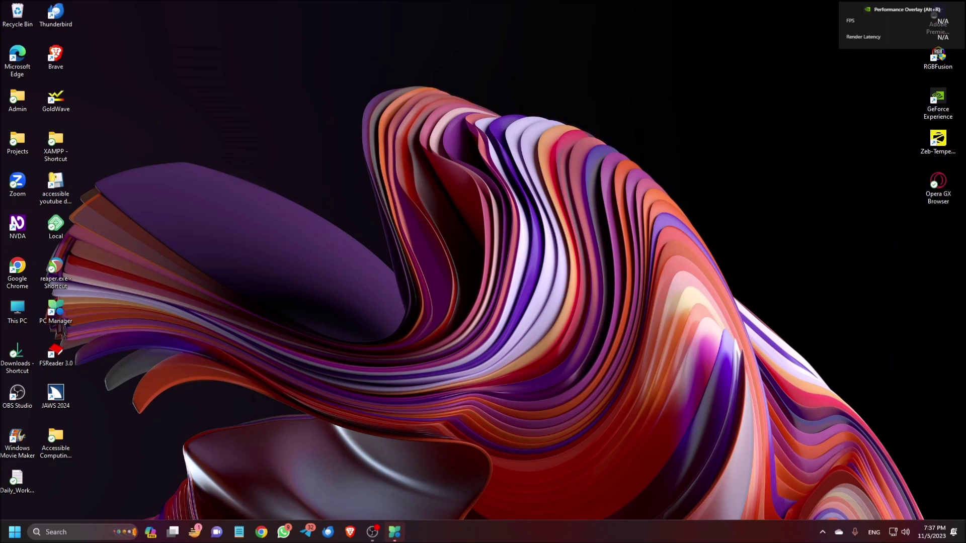
Step: Open NVDA Preferences > Settings and go to the navigation sounds category
key("insert+n")
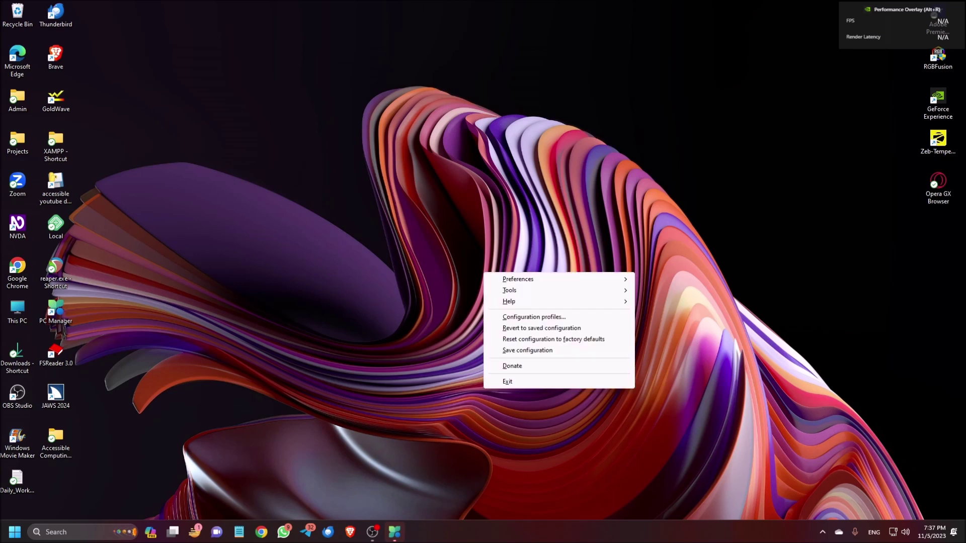
key("Right")
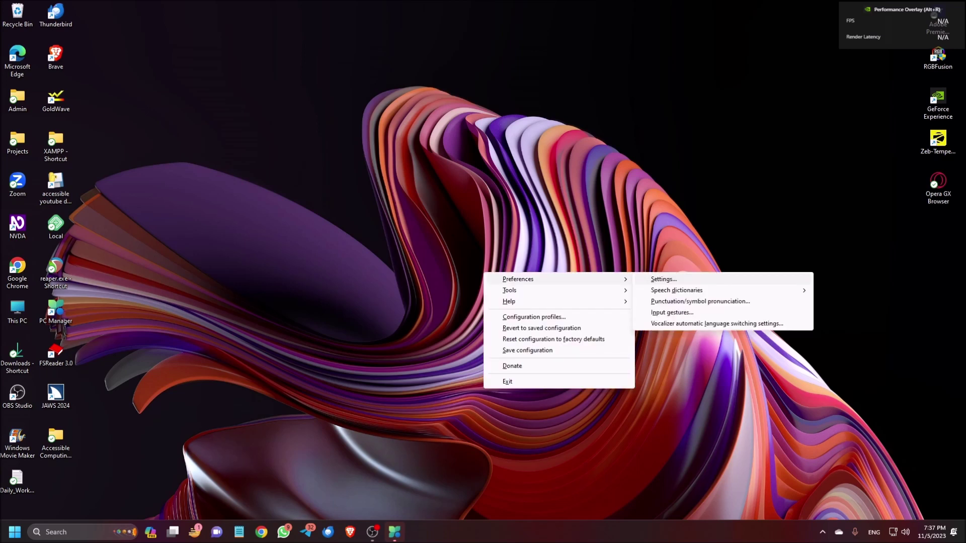
key("Return")
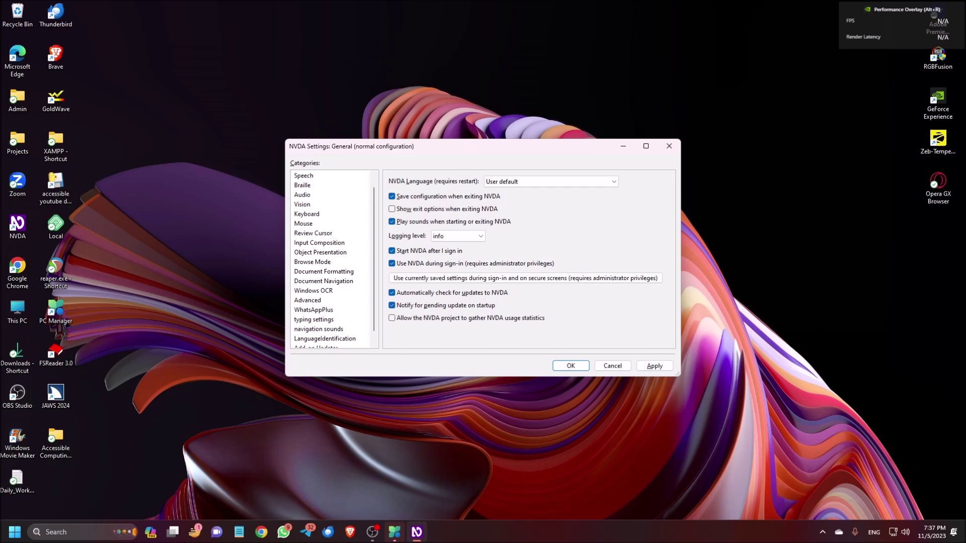
key("Down")
key("Down")
key("Down")
key("Down")
key("Down")
key("Down")
key("Down")
key("Down")
key("Down")
key("Down")
key("Down")
key("Down")
key("Down")
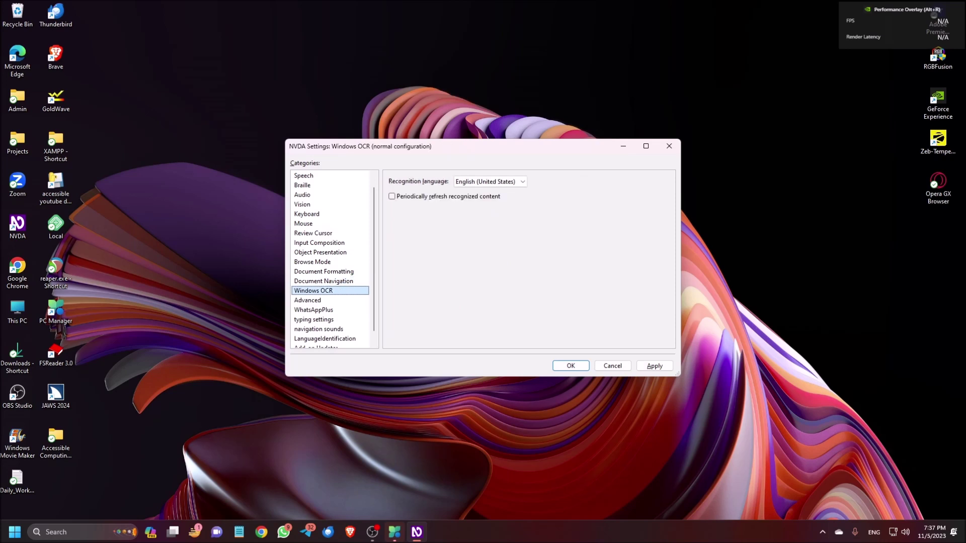
key("Down")
key("Down")
key("Down")
key("Down")
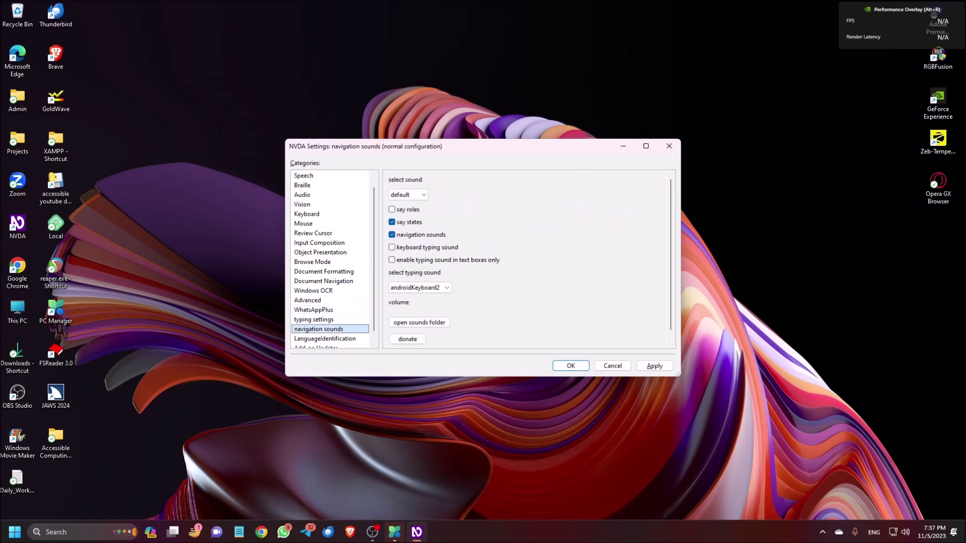
key("Down")
key("Up")
key("Tab")
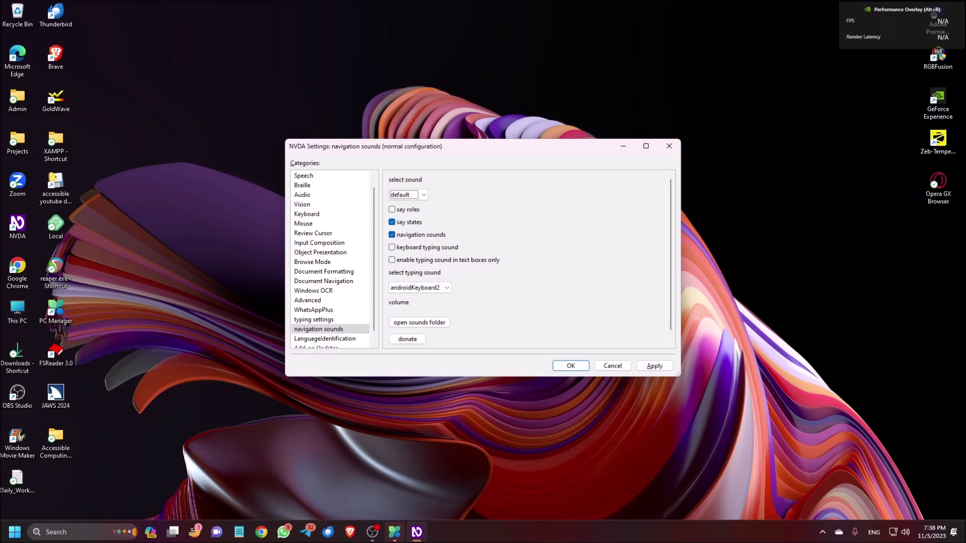
key("Down")
key("Down")
key("Down")
key("Up")
key("Tab")
key("Tab")
key("Tab")
key("Tab")
key("Tab")
key("Tab")
key("Tab")
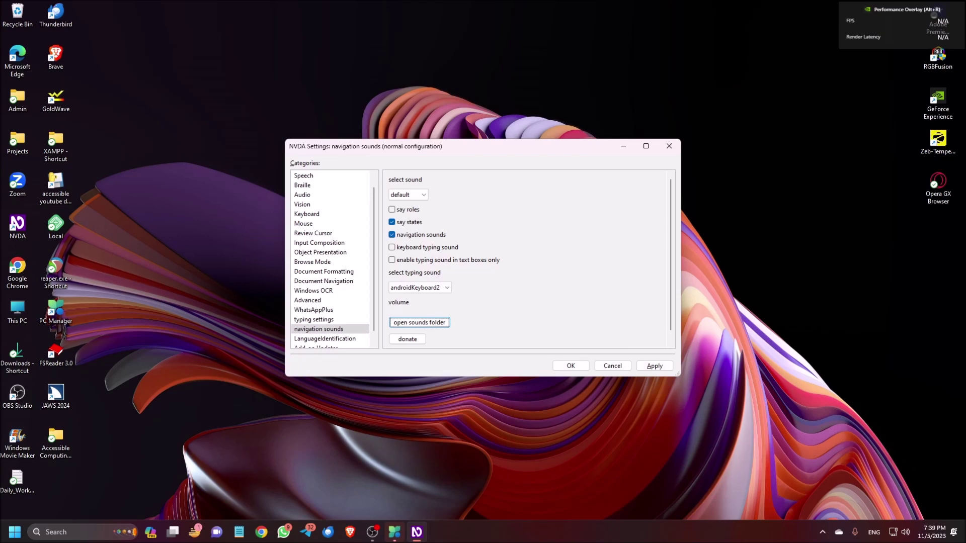
Step: Open the add-on's typingsound folder and browse to the androidKeyboard1 sound set
key("space")
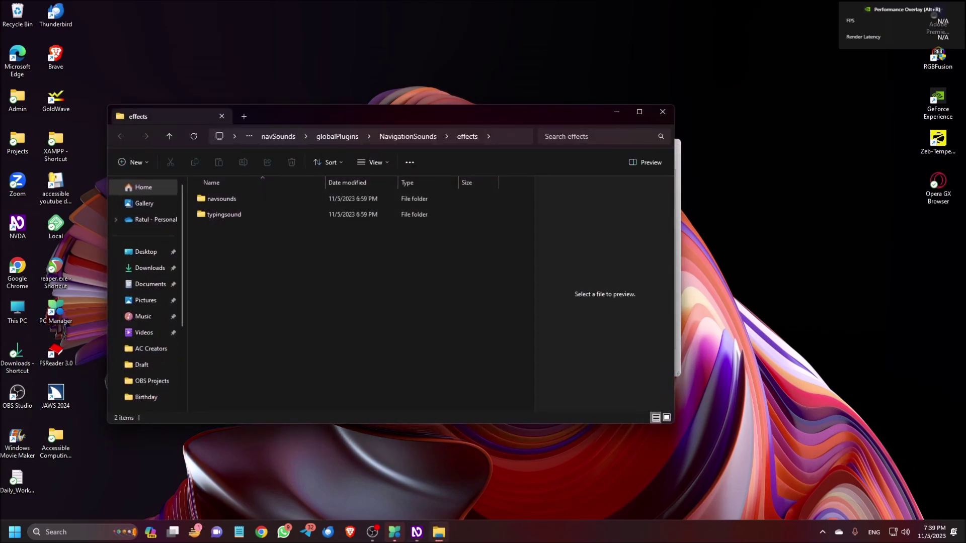
left_click(224, 215)
left_click(221, 198)
left_click(224, 214)
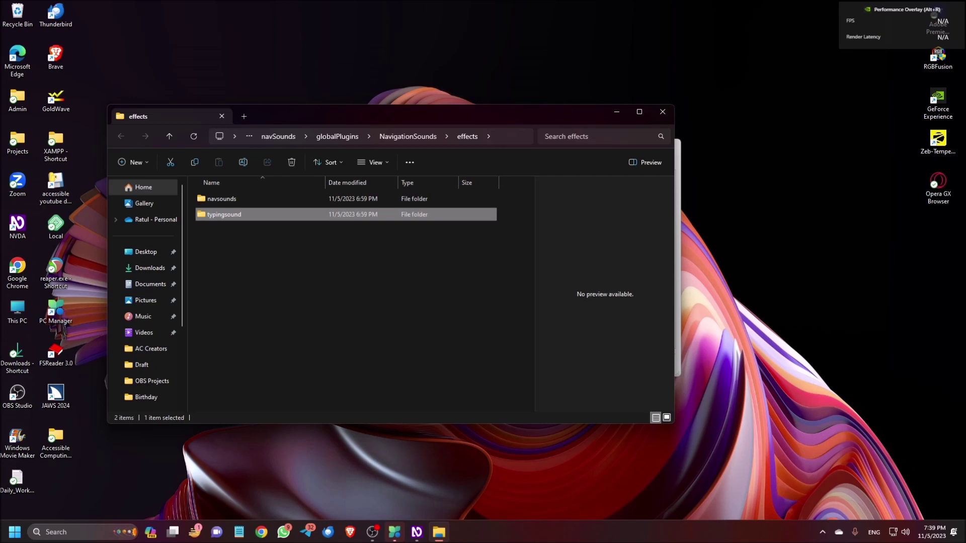
key("Return")
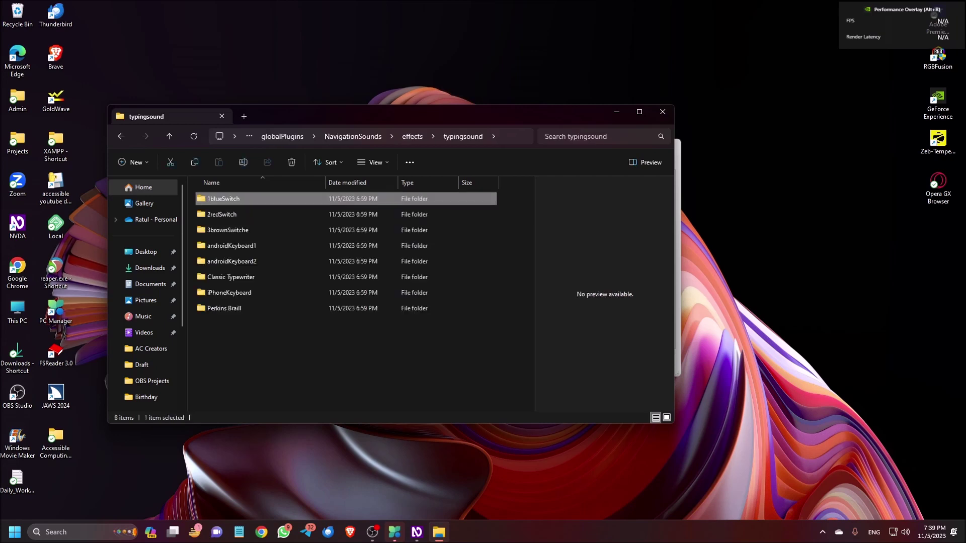
key("Down")
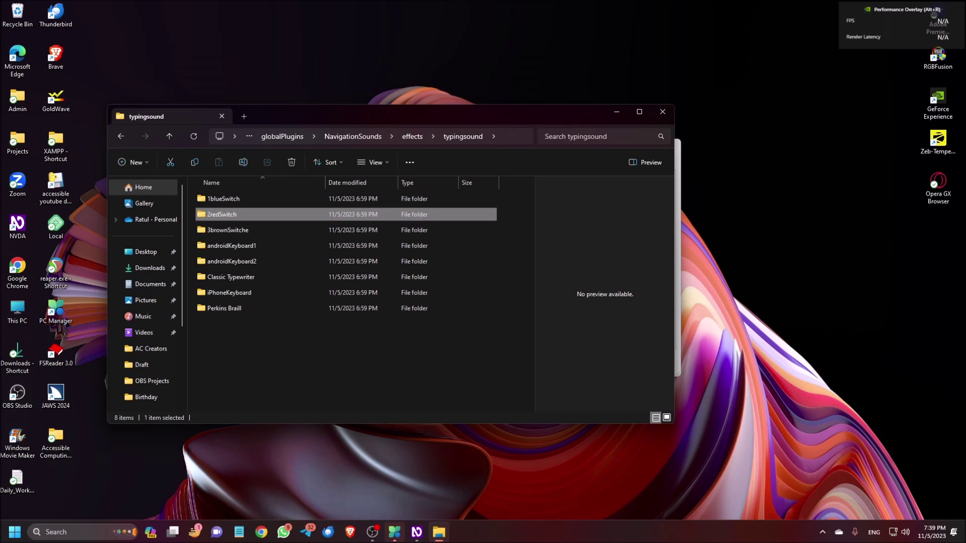
key("Down")
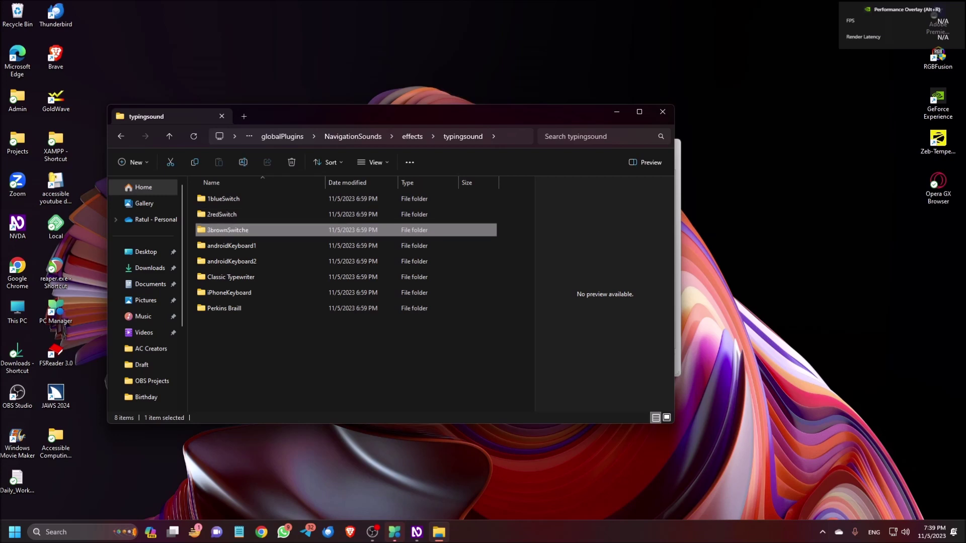
key("Down")
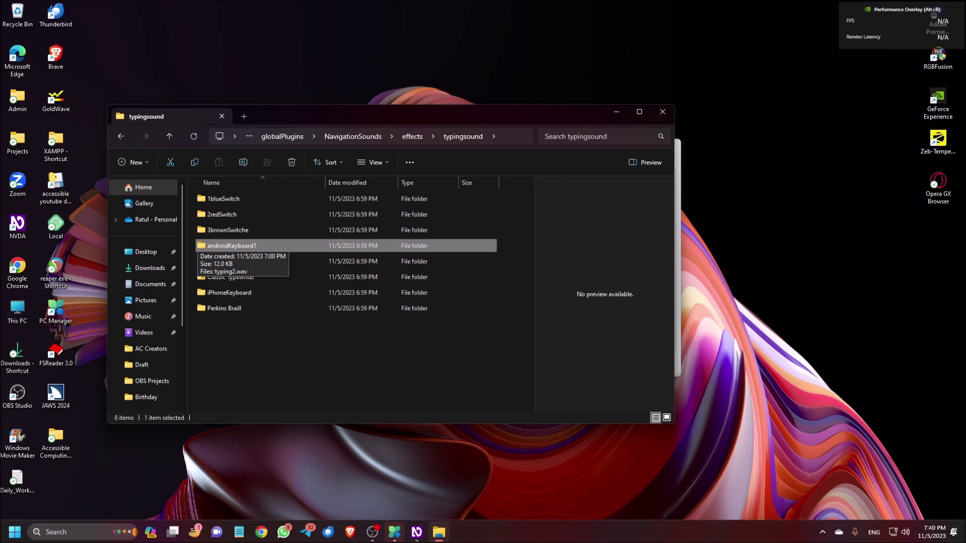
key("Up")
key("Down")
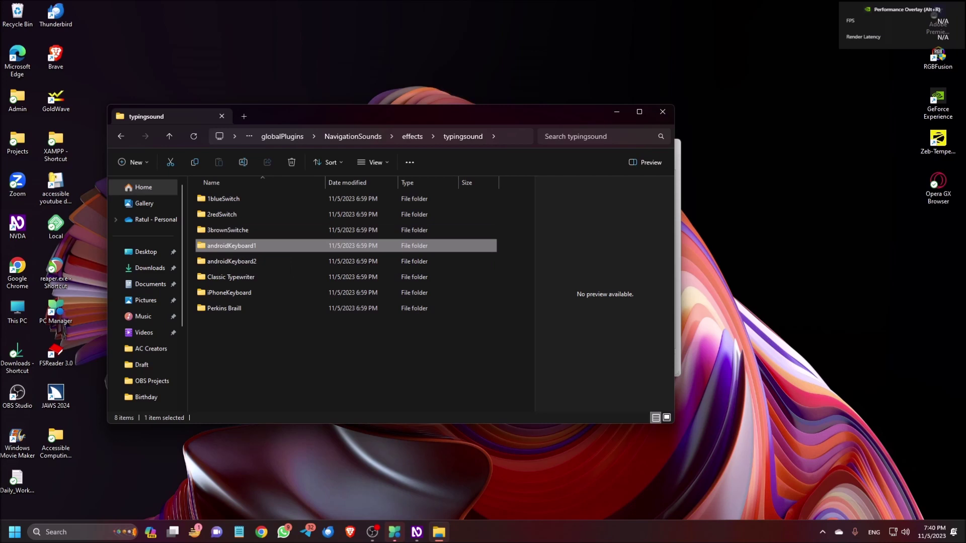
key("Down")
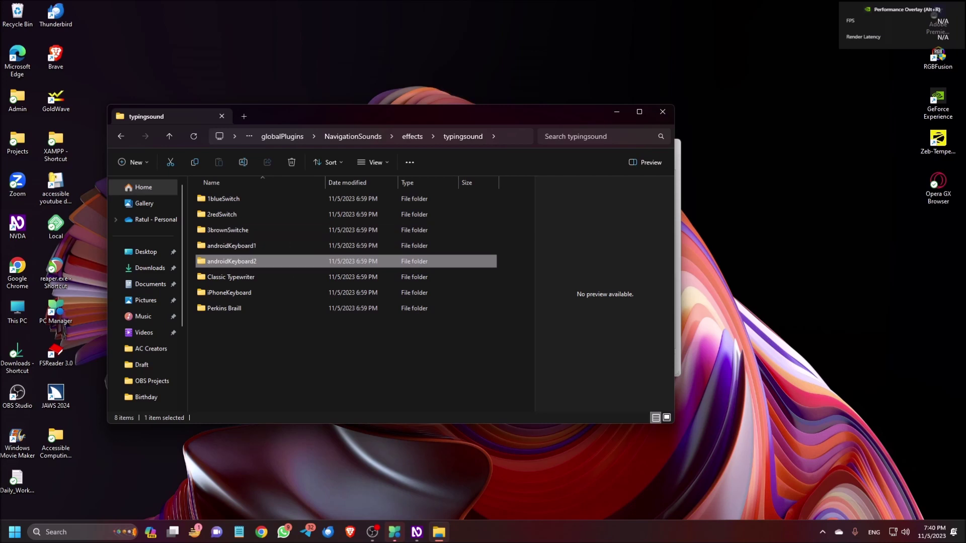
key("Up")
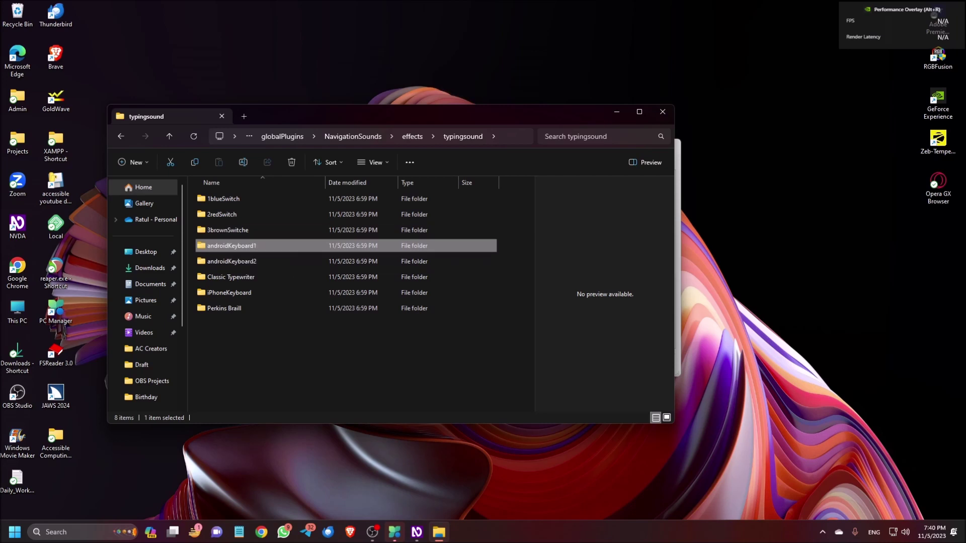
Step: Play typing2.wav from androidKeyboard1, close Media Player, and return to typingsound
key("Return")
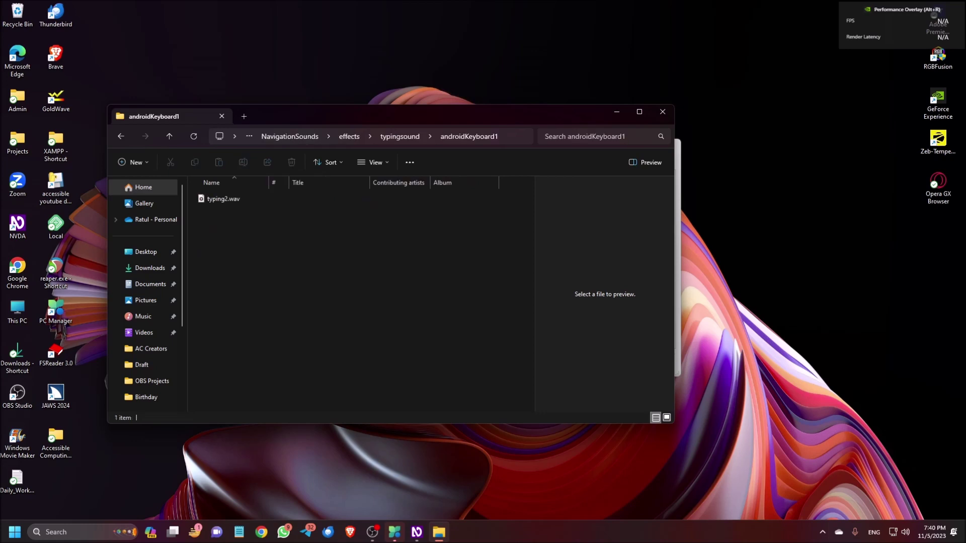
key("Down")
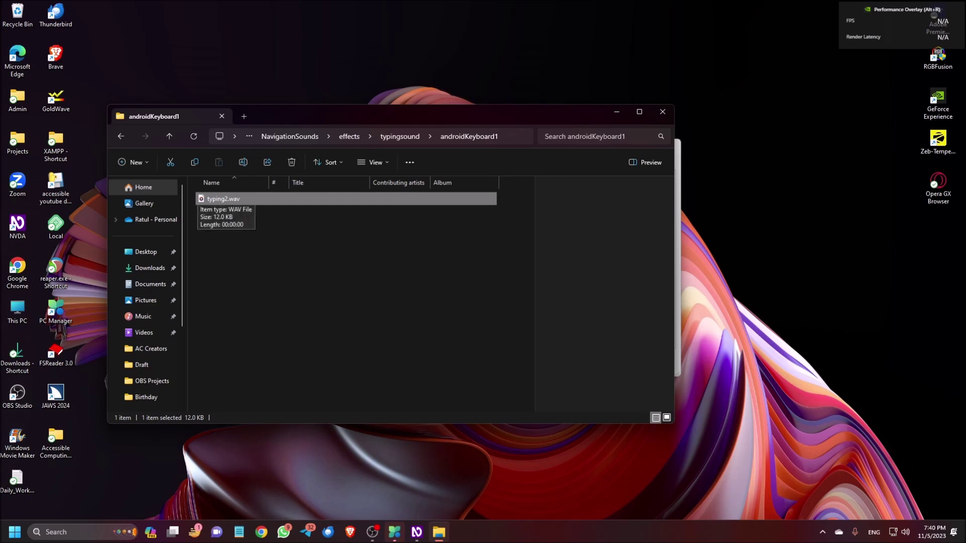
key("Return")
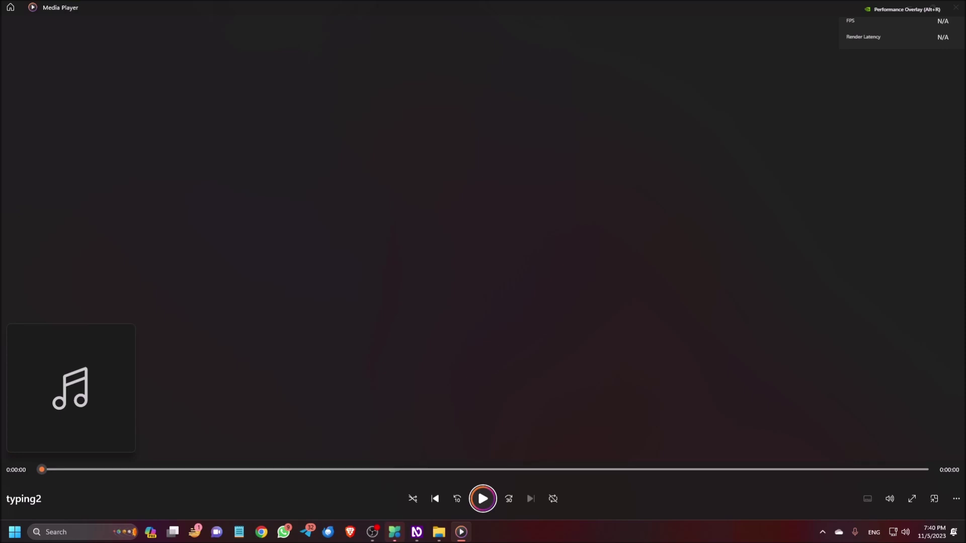
key("alt+F4")
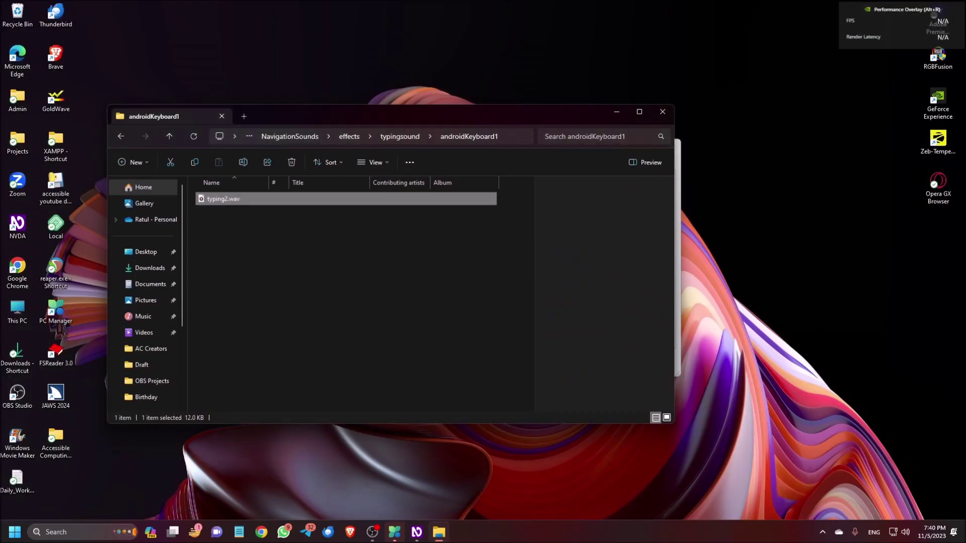
key("BackSpace")
key("Up")
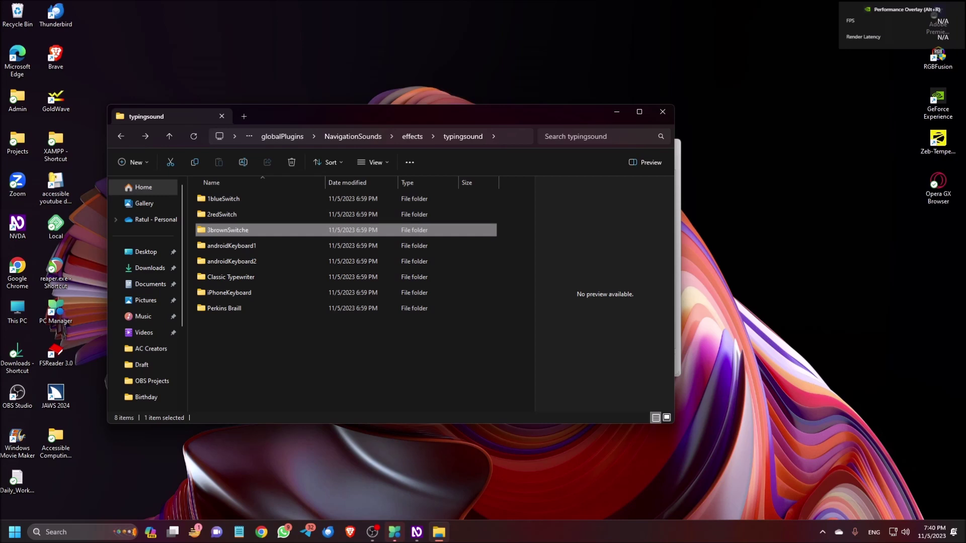
Step: Go back to effects and open the voiceover set inside the navsounds folder
key("BackSpace")
key("Up")
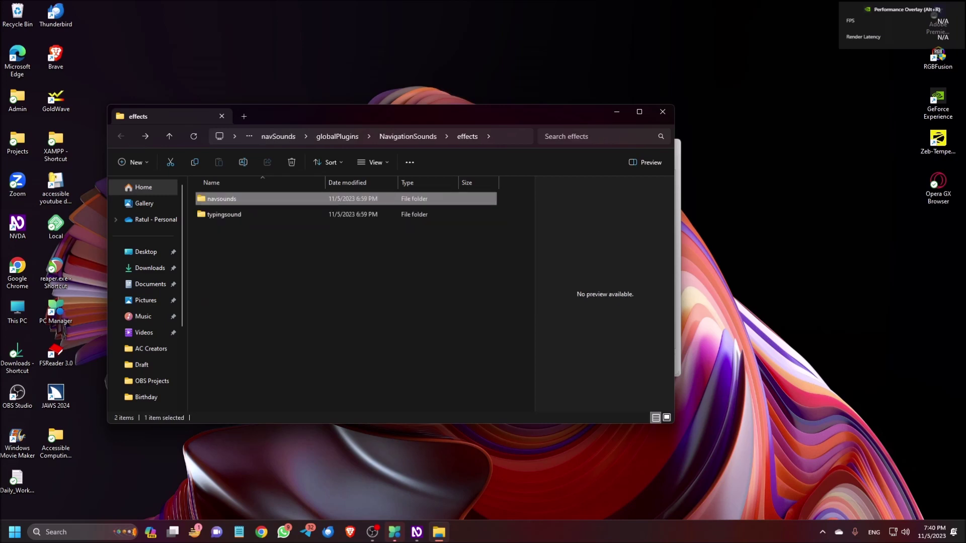
key("Return")
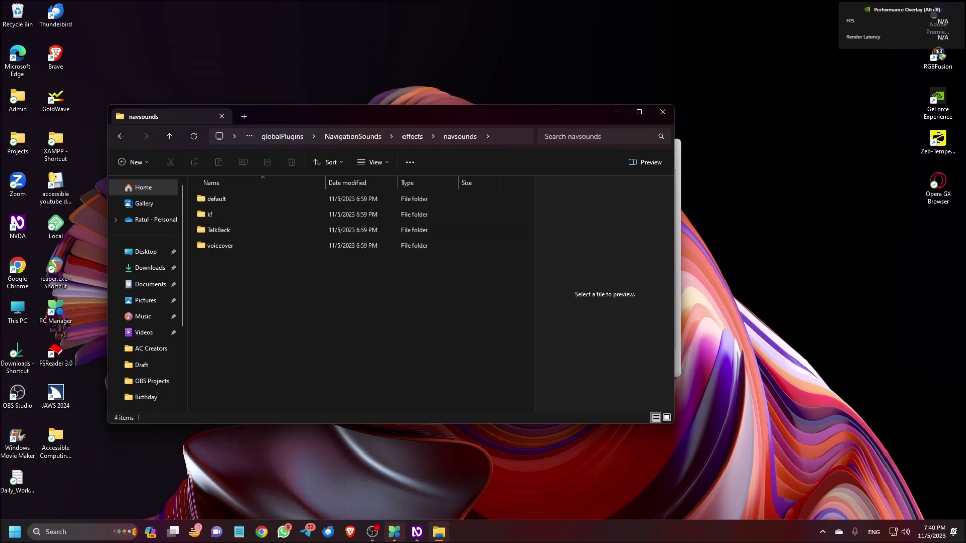
key("Down")
key("Up")
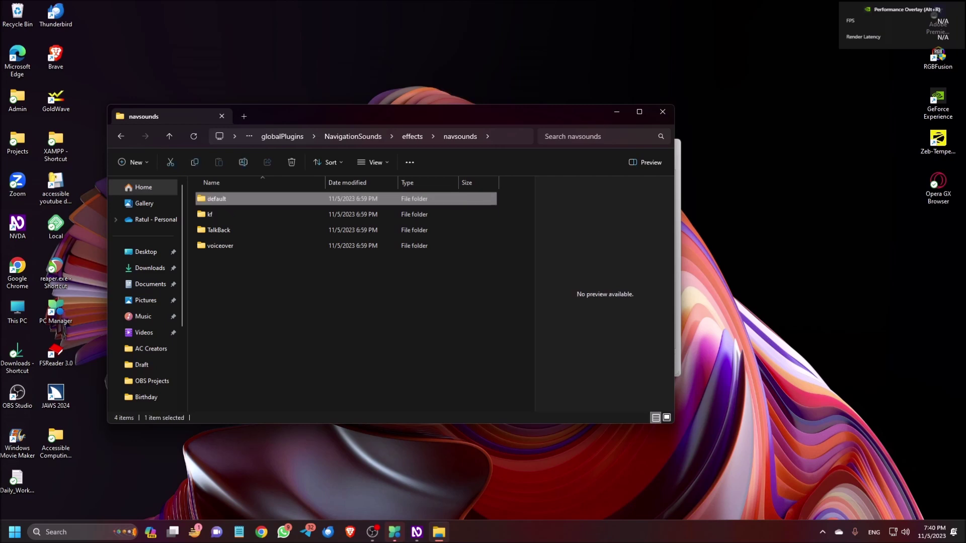
key("Down")
key("Down")
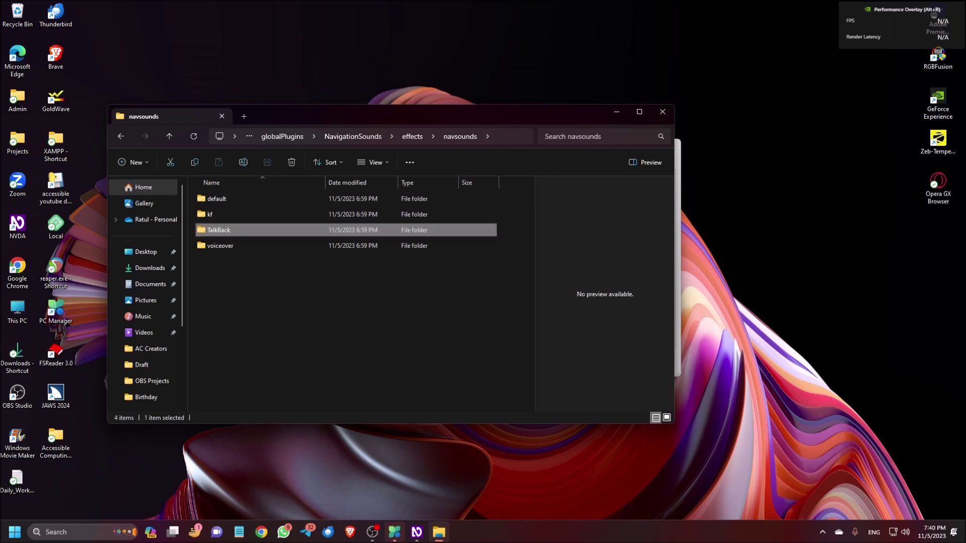
key("Down")
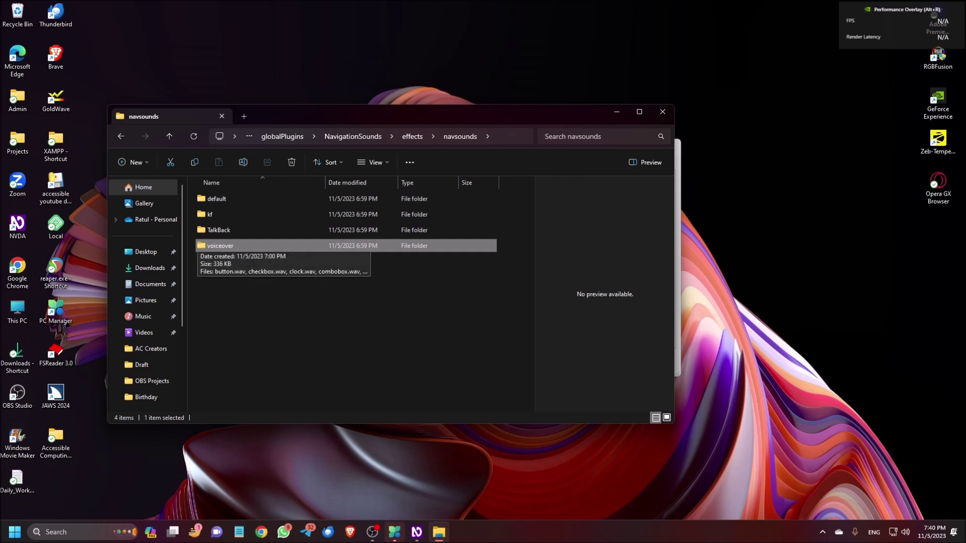
key("Return")
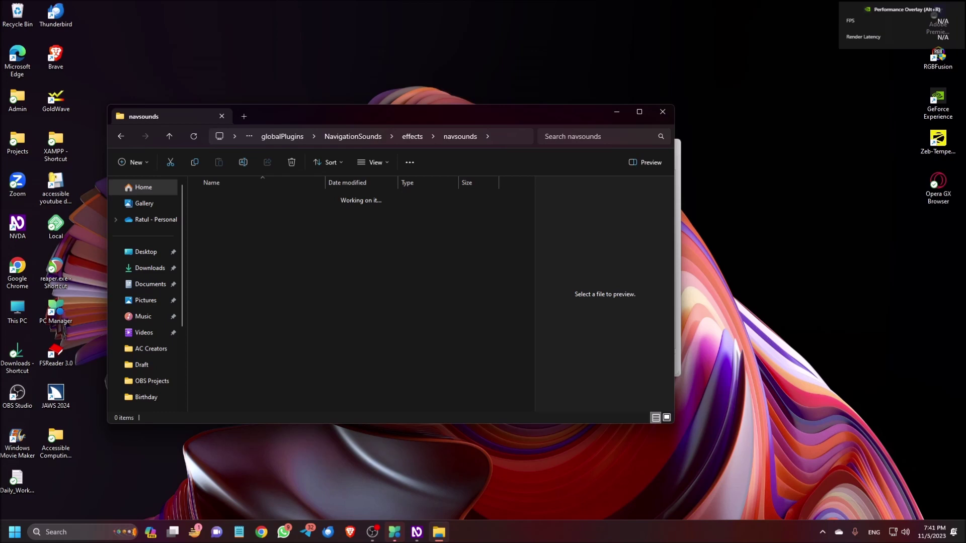
Step: Play clock.wav twice in Media Player, then close the player and the voiceover window
key("Down")
key("Down")
key("Down")
key("Up")
key("Down")
key("Up")
key("Down")
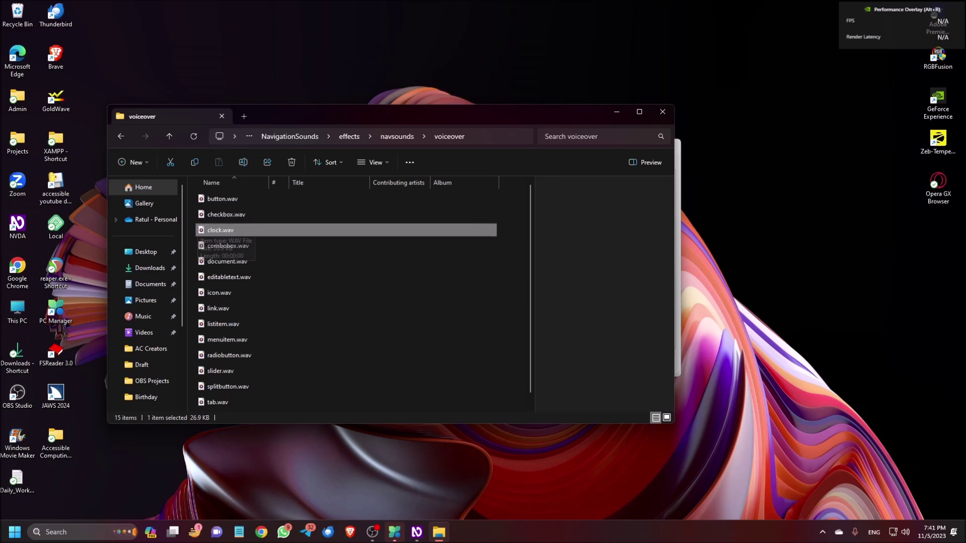
key("Return")
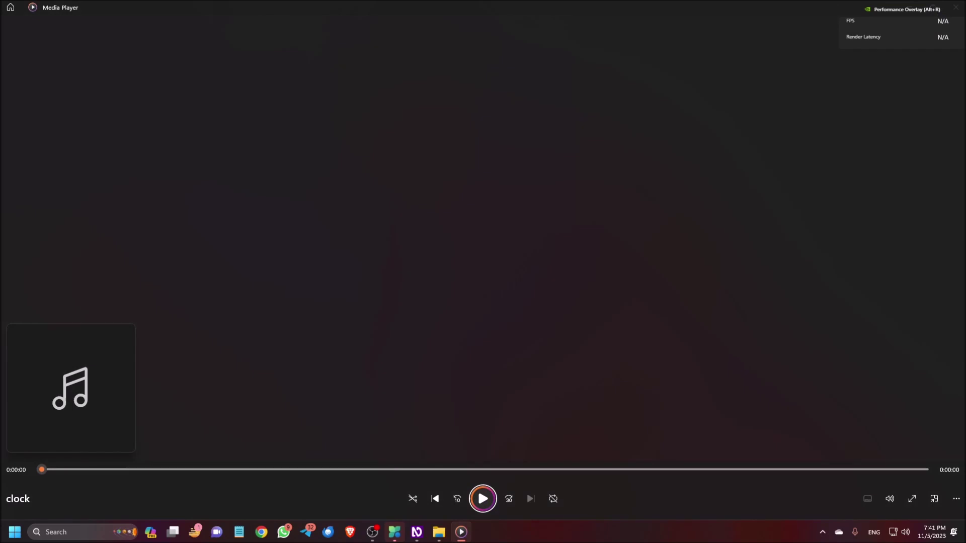
key("space")
key("space")
key("space")
key("space")
key("space")
key("space")
key("space")
key("space")
key("space")
key("alt+F4")
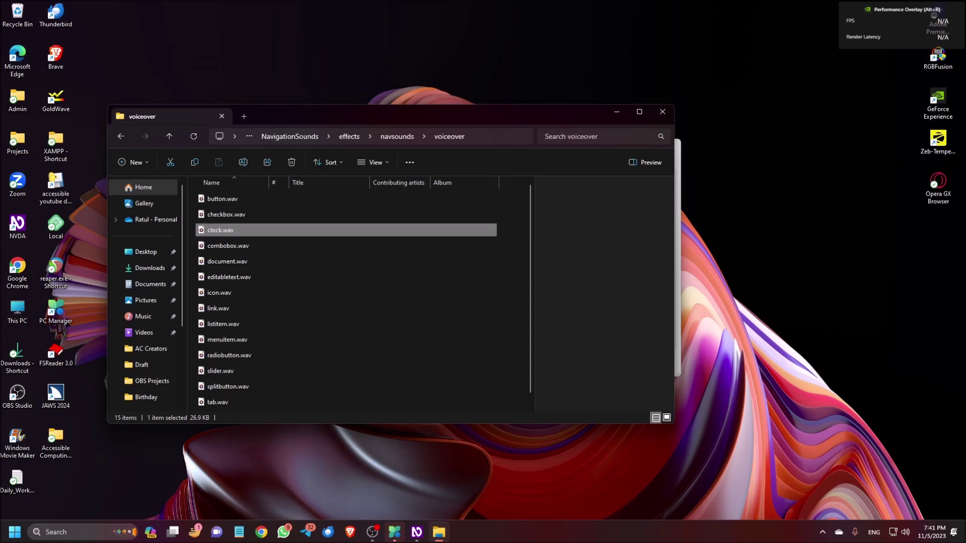
key("alt+F4")
Step: Change the navigation sound set to kf and save the settings with OK
key("shift+Tab")
key("shift+Tab")
key("shift+Tab")
key("shift+Tab")
key("shift+Tab")
key("shift+Tab")
key("shift+Tab")
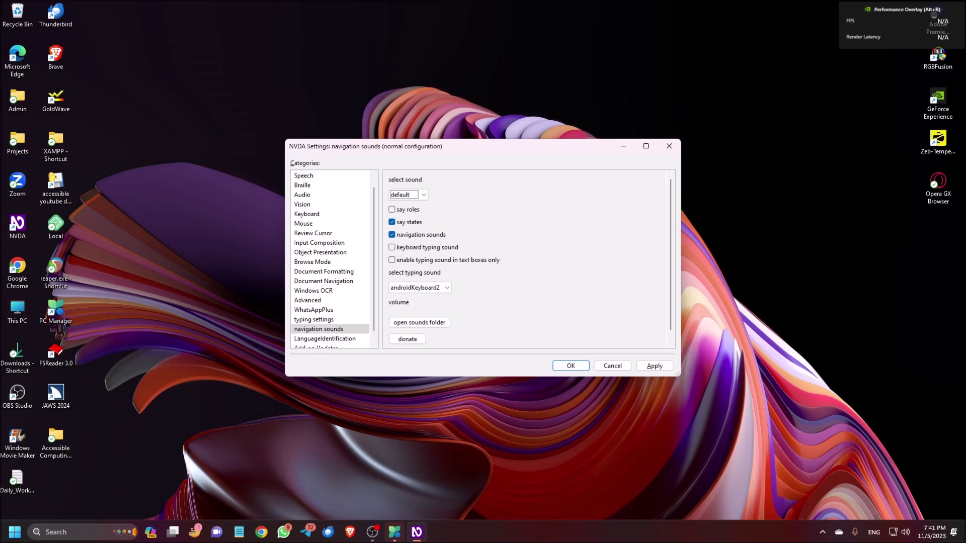
key("Down")
key("Tab")
key("Tab")
key("Tab")
key("Tab")
key("Tab")
key("Tab")
key("Tab")
key("Tab")
key("Tab")
key("Return")
Step: Test the kf sounds by opening and closing a blank Notepad window
key("super+3")
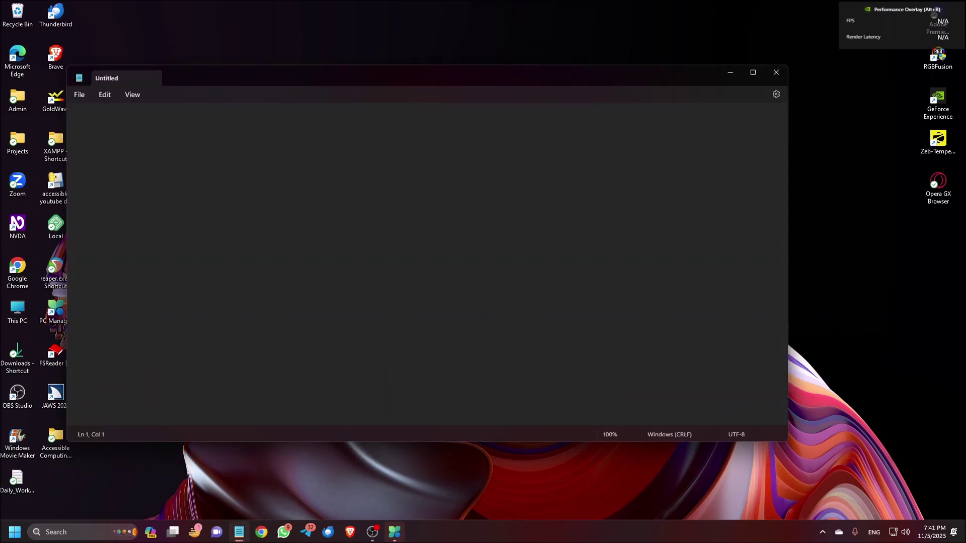
key("alt+F4")
key("p")
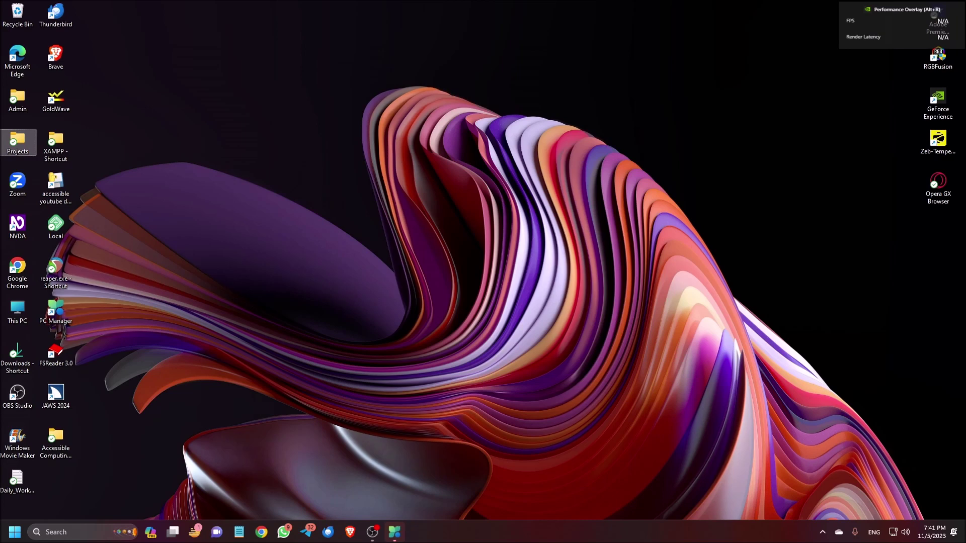
Step: Reopen NVDA Settings and display the navigation sounds category page
key("Insert+n")
key("p")
key("Return")
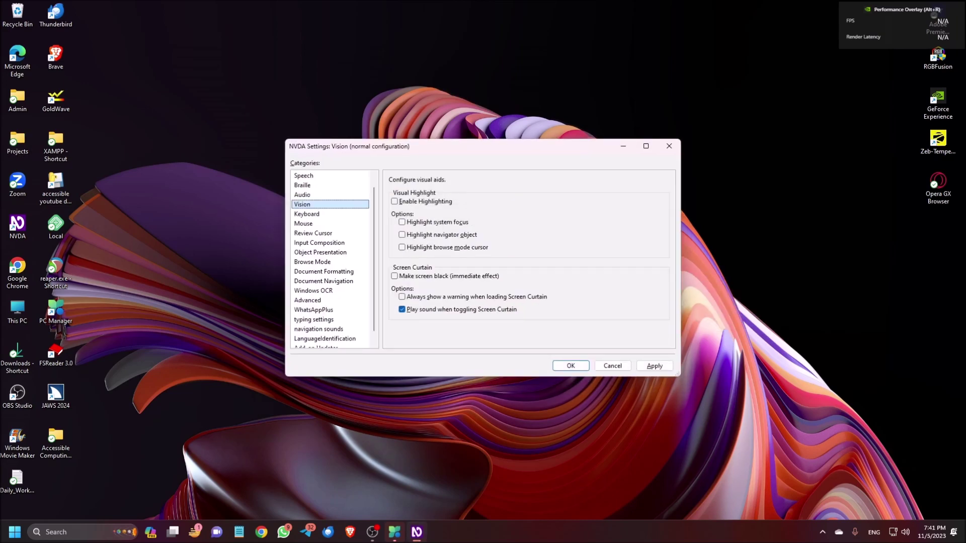
key("Down")
key("Down")
key("Down")
key("Down")
key("Down")
key("Down")
key("Down")
key("Down")
key("Down")
key("Down")
key("Down")
key("Down")
key("Down")
key("Down")
key("Up")
key("Up")
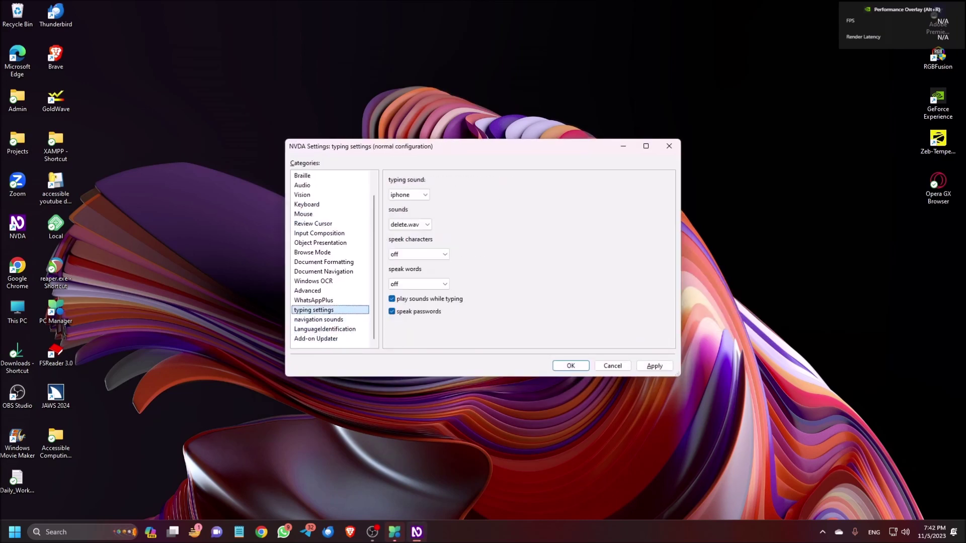
key("Down")
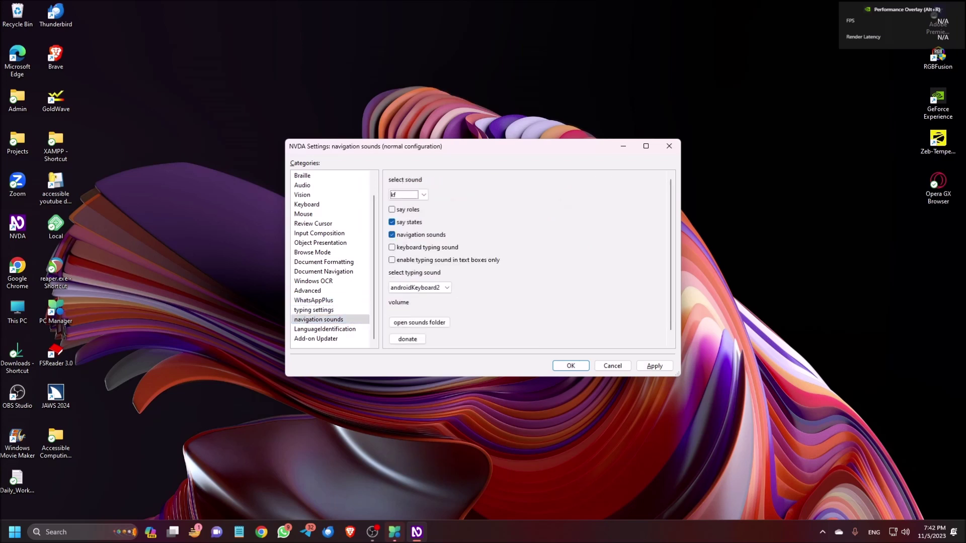
Step: Select the voiceover sound set, save with OK, and test it in a new Notepad window
key("Down")
key("Up")
key("Down")
key("Return")
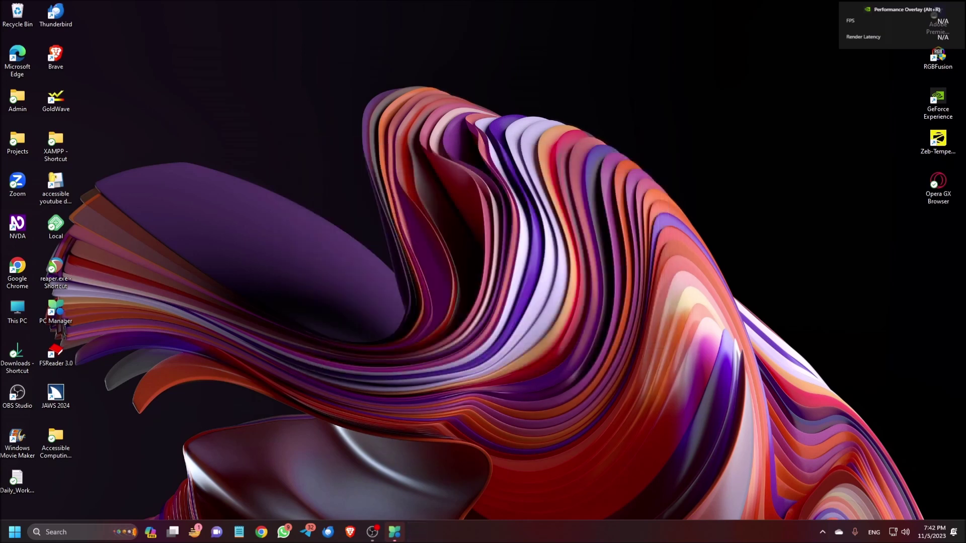
key("super+2")
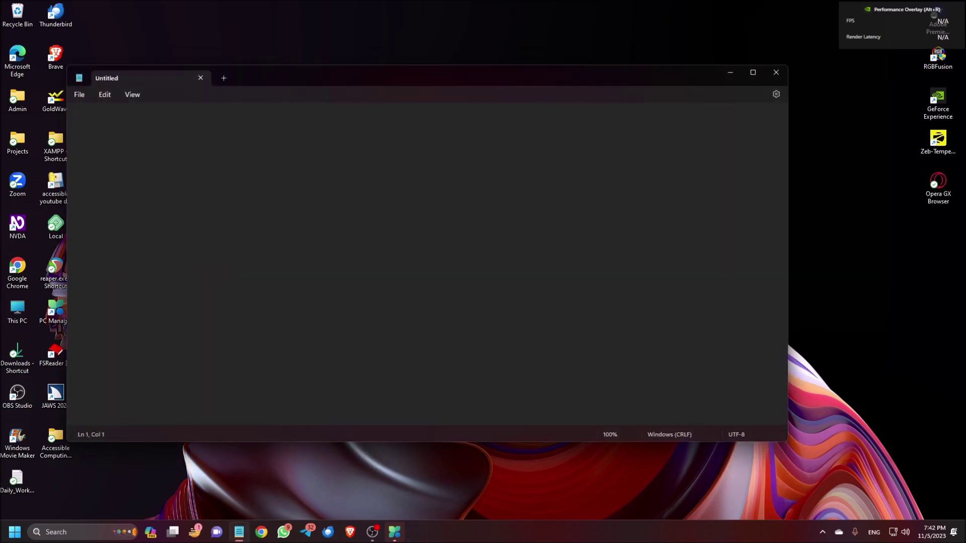
key("alt+F4")
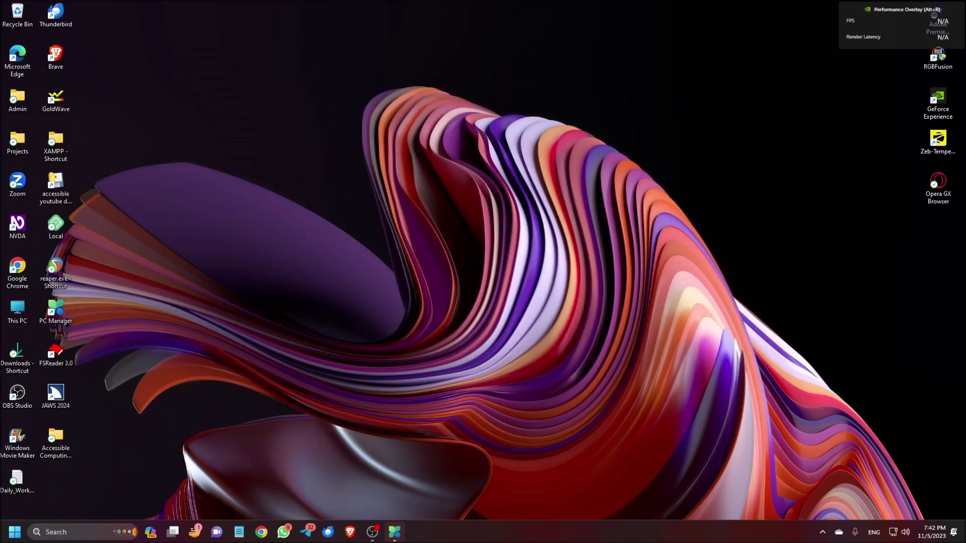
key("p")
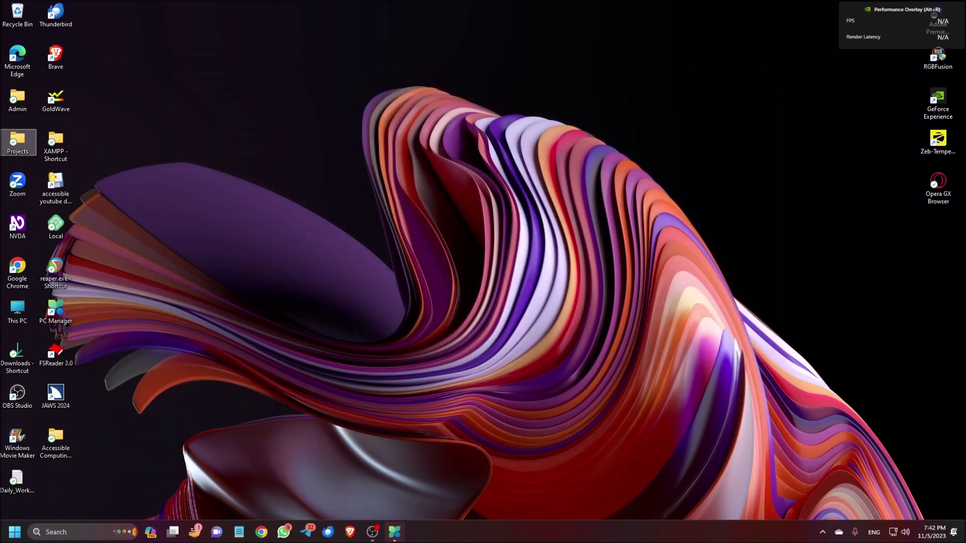
key("Down")
key("Down")
key("Right")
key("Right")
key("Left")
key("Up")
key("Up")
key("Up")
key("Up")
key("Right")
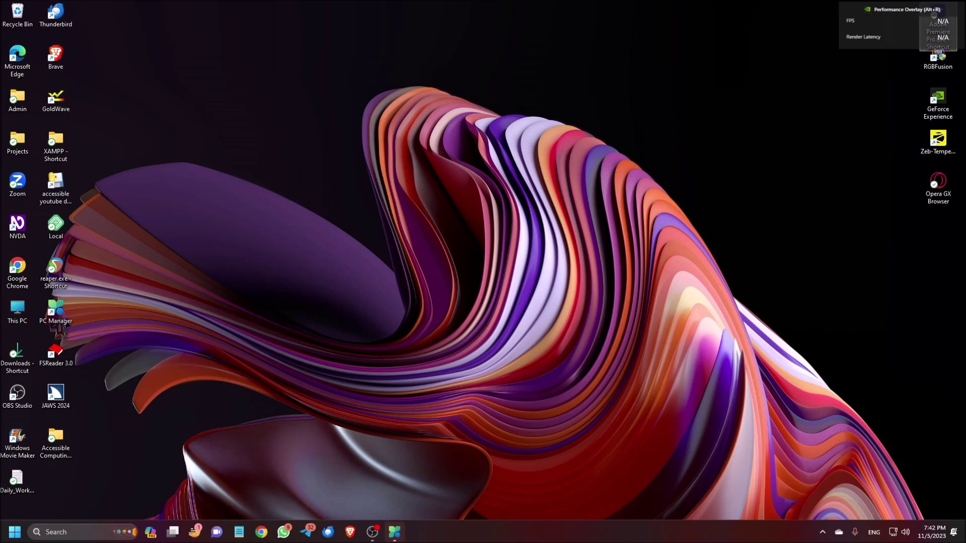
key("Home")
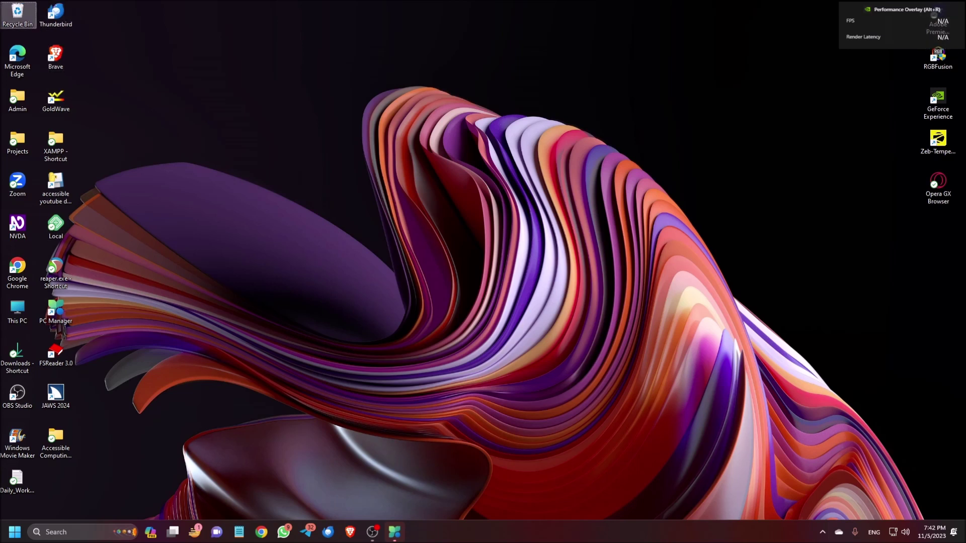